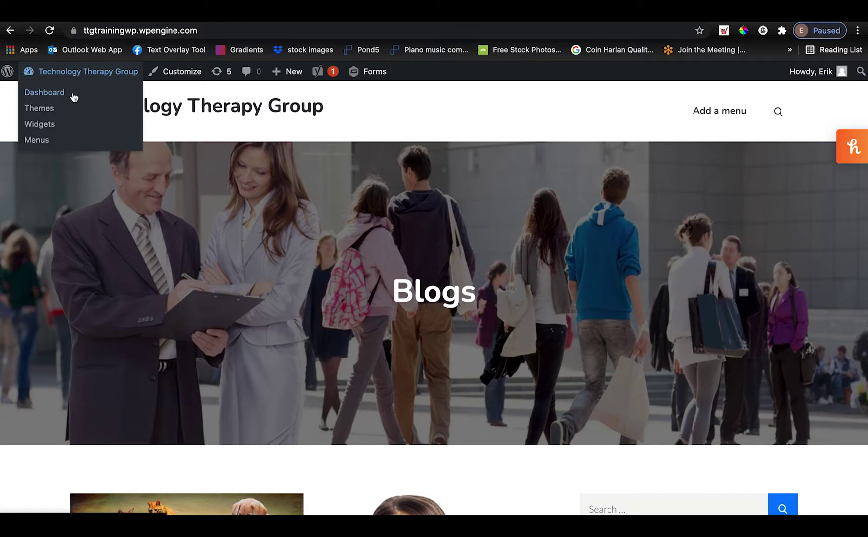
Open Gravity Forms' reCAPTCHA settings from the Dashboard via Forms > Settings.
{"action": "left_click", "coordinate": [44, 93]}
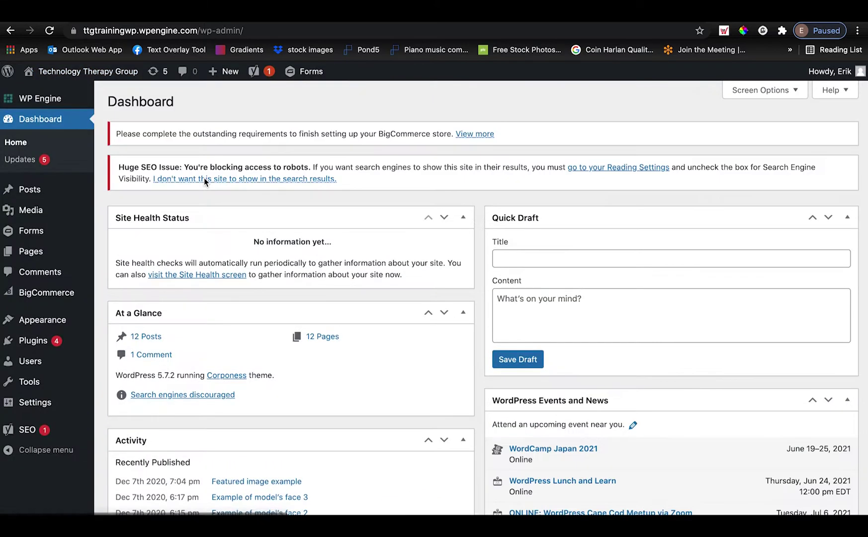
{"action": "mouse_move", "coordinate": [30, 231]}
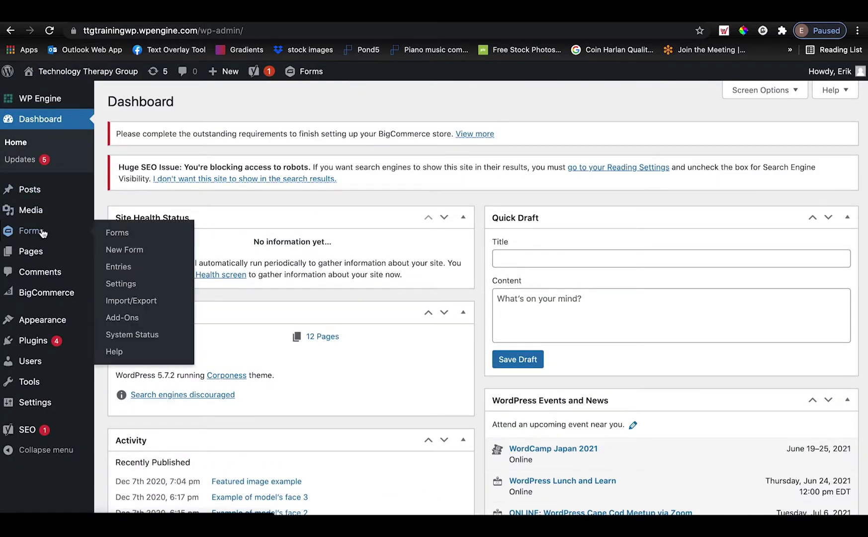
{"action": "left_click", "coordinate": [119, 282]}
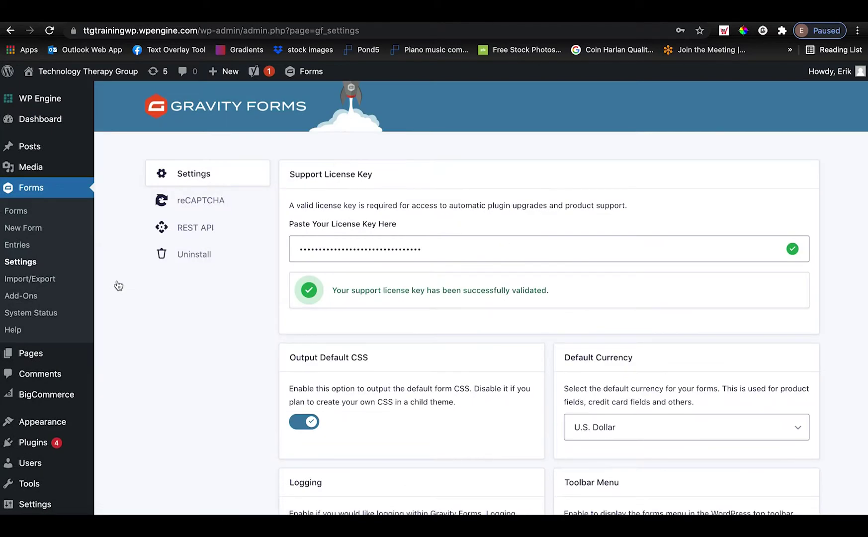
{"action": "left_click", "coordinate": [191, 203]}
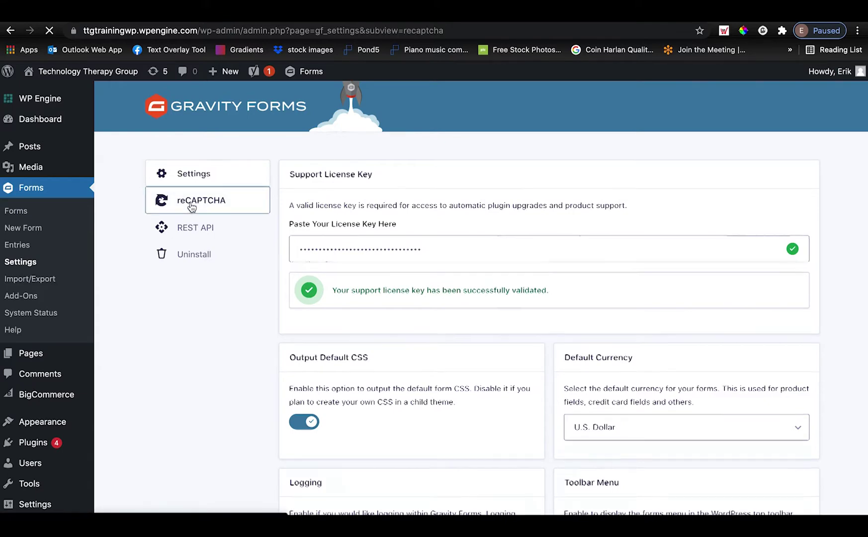
Point out the empty Site Key and Secret Key fields, then go to the Google reCAPTCHA page.
{"action": "left_click_drag", "start_coordinate": [288, 264], "coordinate": [320, 264]}
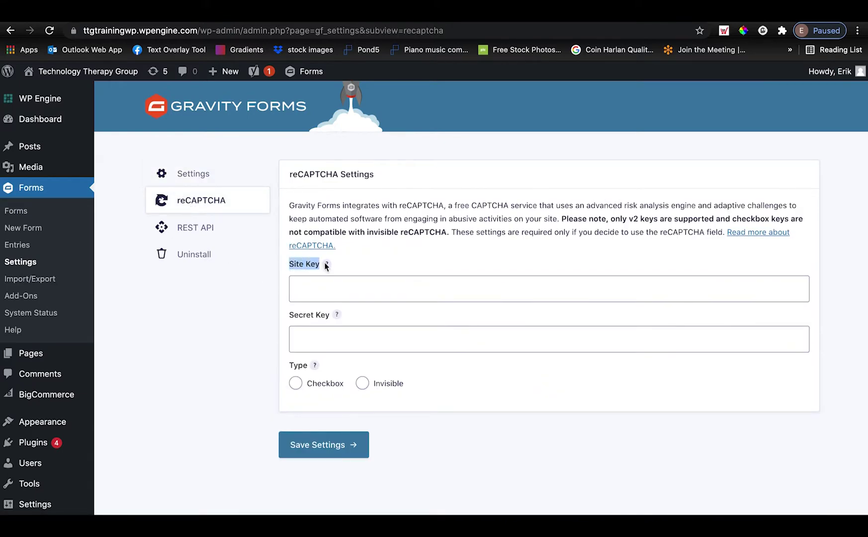
{"action": "left_click_drag", "start_coordinate": [289, 315], "coordinate": [329, 316]}
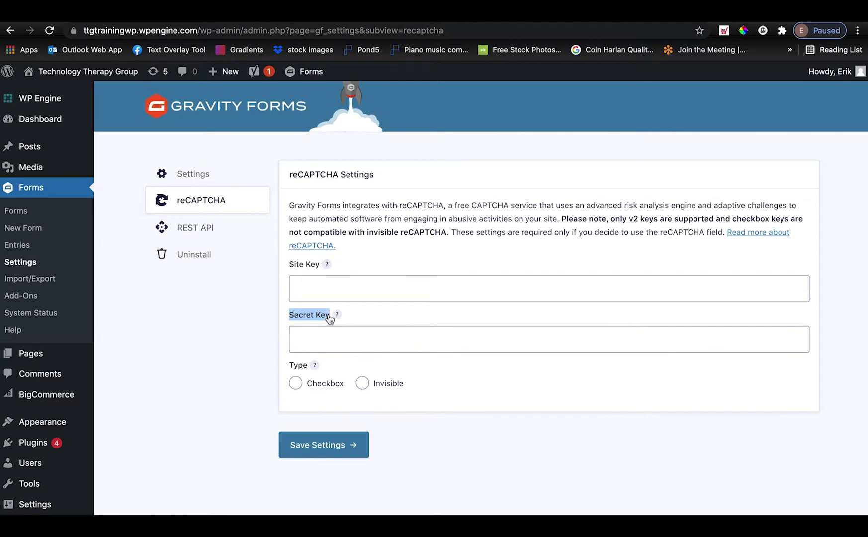
{"action": "left_click", "coordinate": [278, 320]}
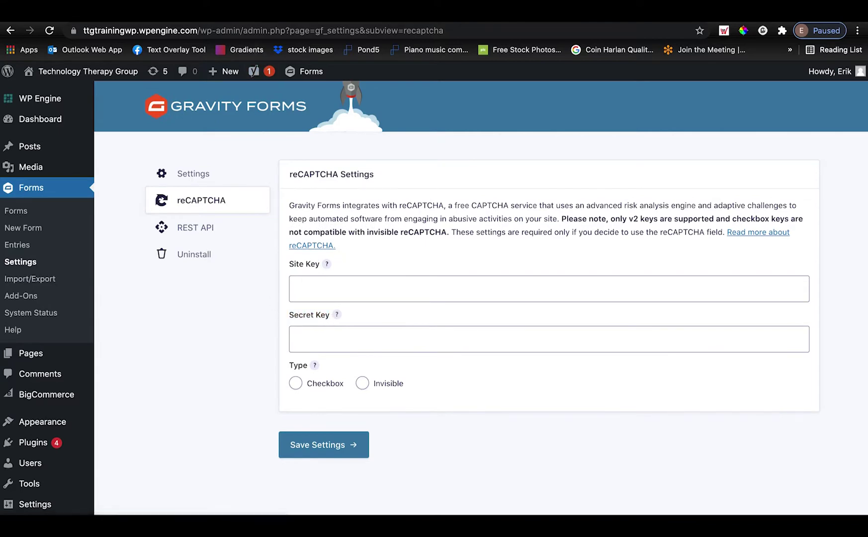
{"action": "left_click", "coordinate": [266, 10]}
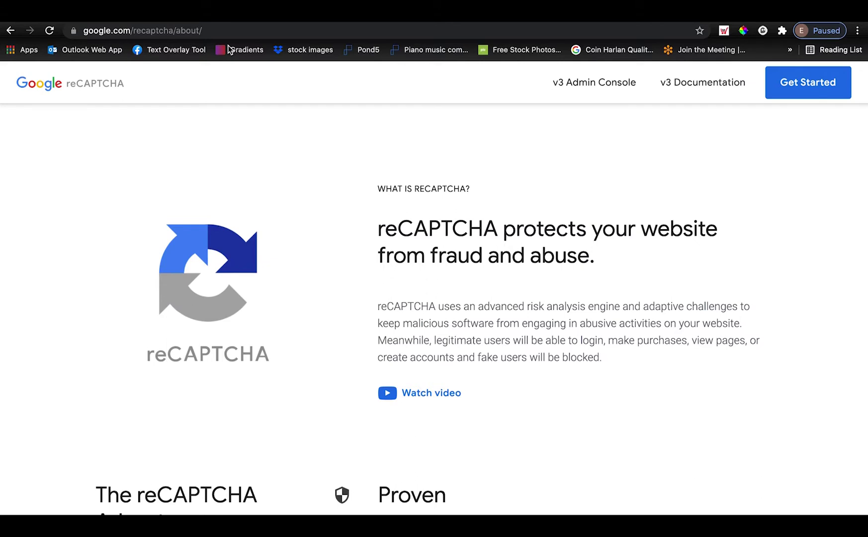
Enter the reCAPTCHA v3 Admin Console from Google's about page.
{"action": "left_click", "coordinate": [603, 87]}
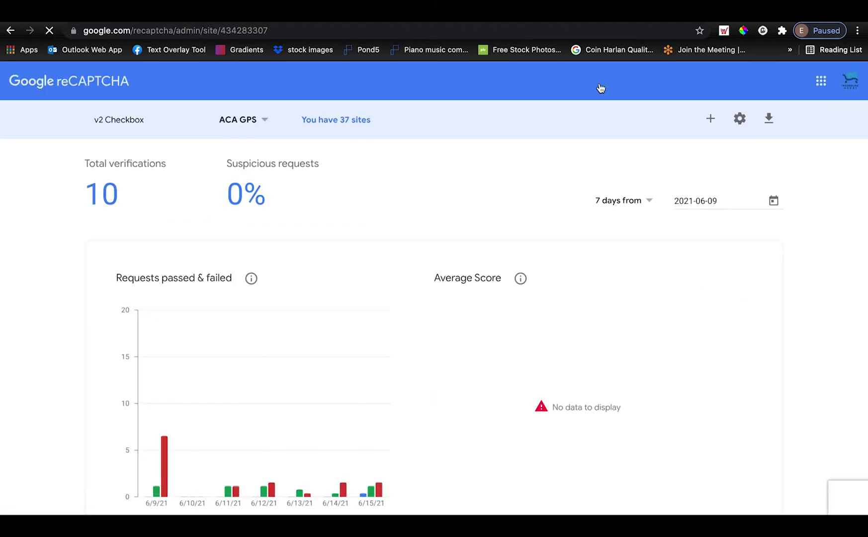
Start a new site registration labelled 'TTG Playground' using reCAPTCHA v3.
{"action": "left_click", "coordinate": [712, 120]}
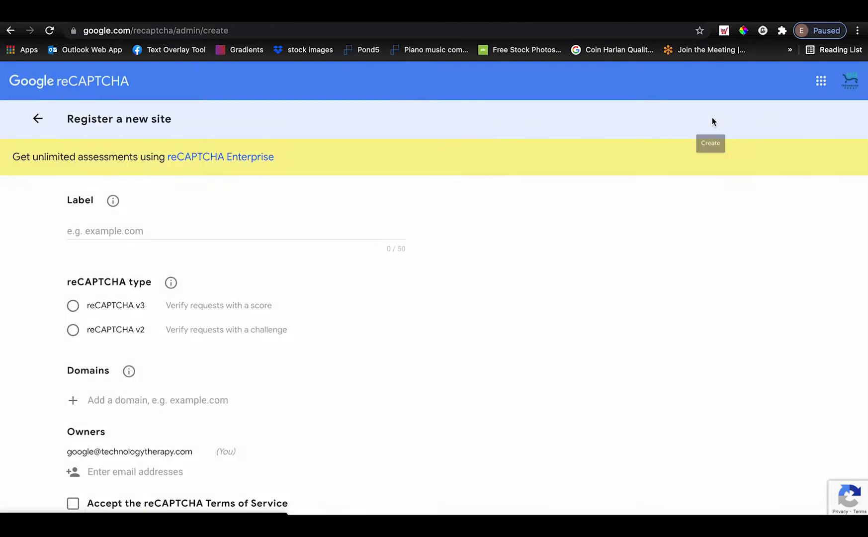
{"action": "left_click", "coordinate": [191, 228]}
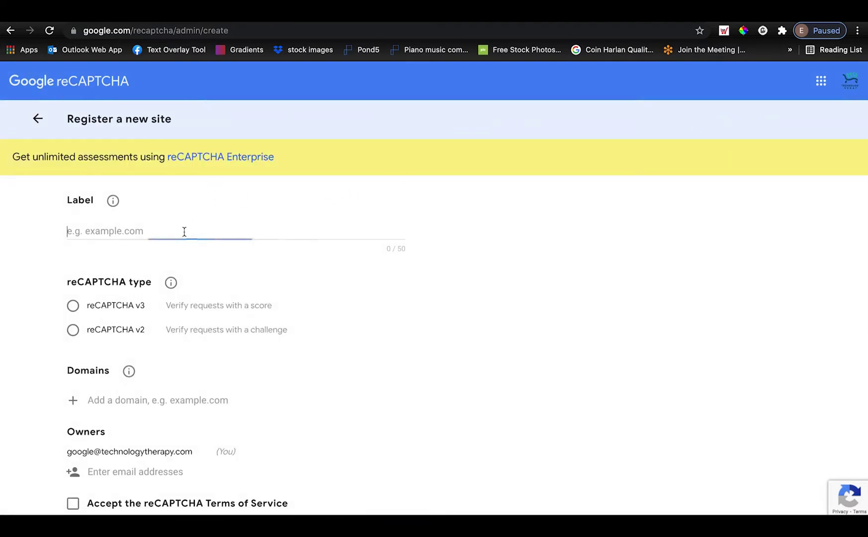
{"action": "type", "text": "TTG Play"}
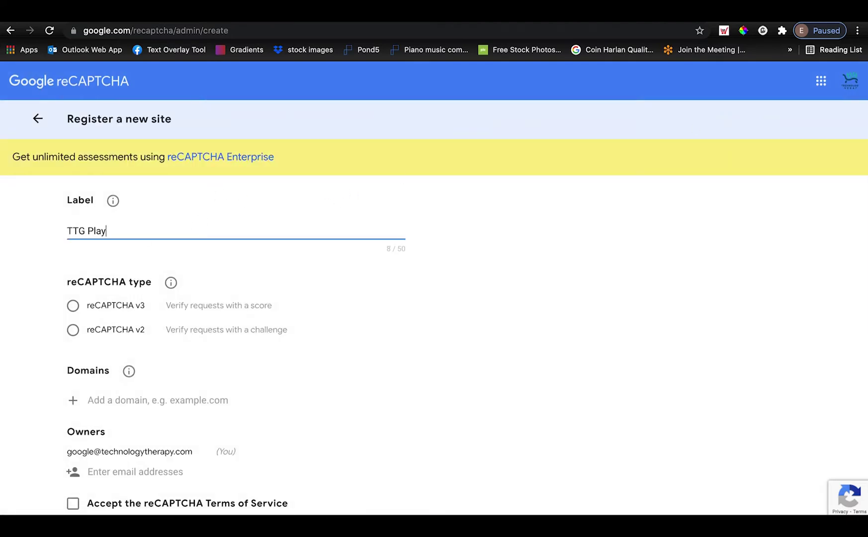
{"action": "type", "text": "ground"}
{"action": "left_click", "coordinate": [48, 261]}
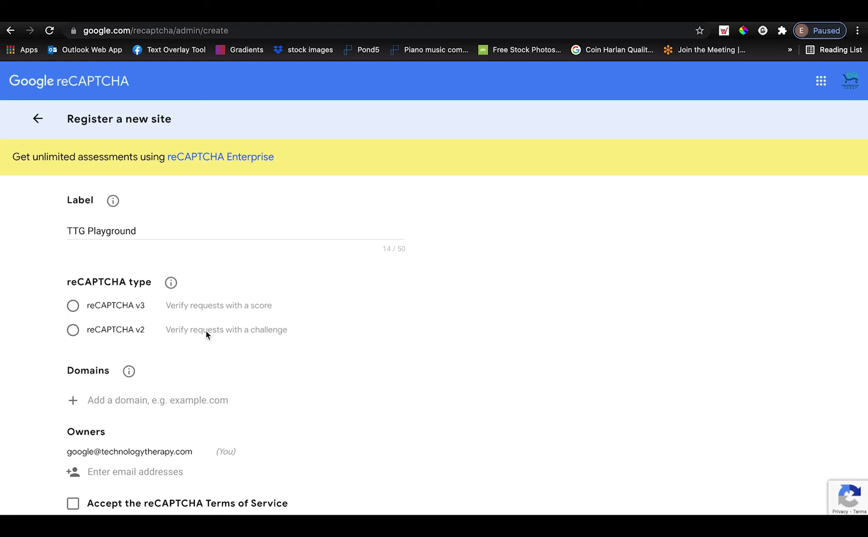
{"action": "left_click", "coordinate": [72, 306]}
{"action": "scroll", "coordinate": [73, 339], "scroll_direction": "down", "scroll_amount": 3}
Add the copied WordPress site address as the domain and accept the Terms of Service.
{"action": "left_click", "coordinate": [110, 298]}
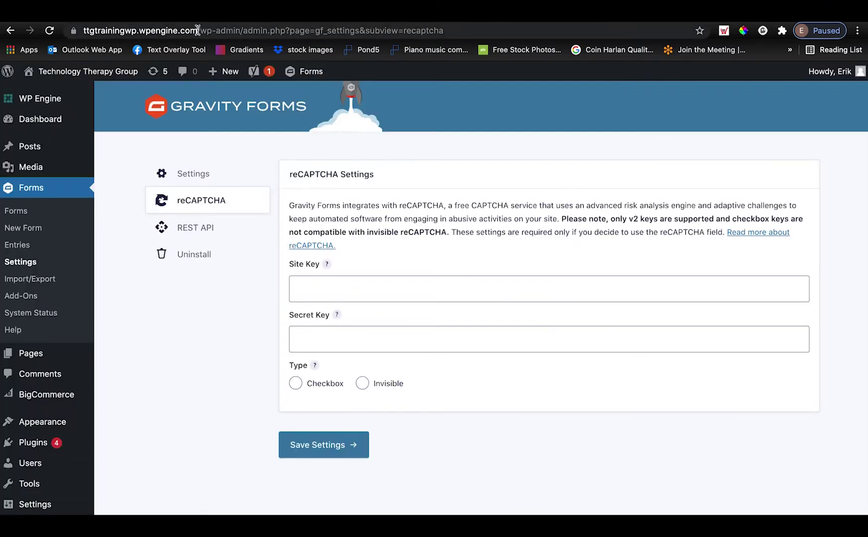
{"action": "left_click_drag", "start_coordinate": [197, 30], "coordinate": [84, 30]}
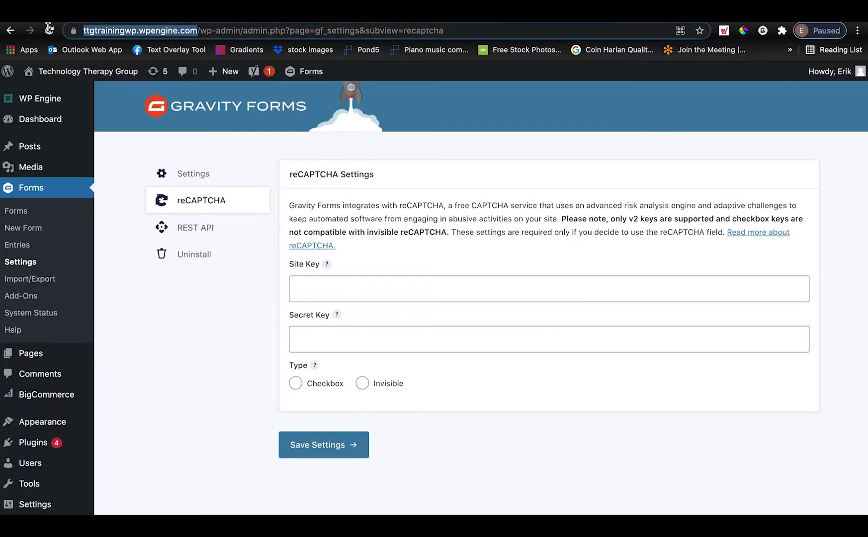
{"action": "key", "text": "ctrl+c"}
{"action": "key", "text": "ctrl+Tab"}
{"action": "key", "text": "ctrl+v"}
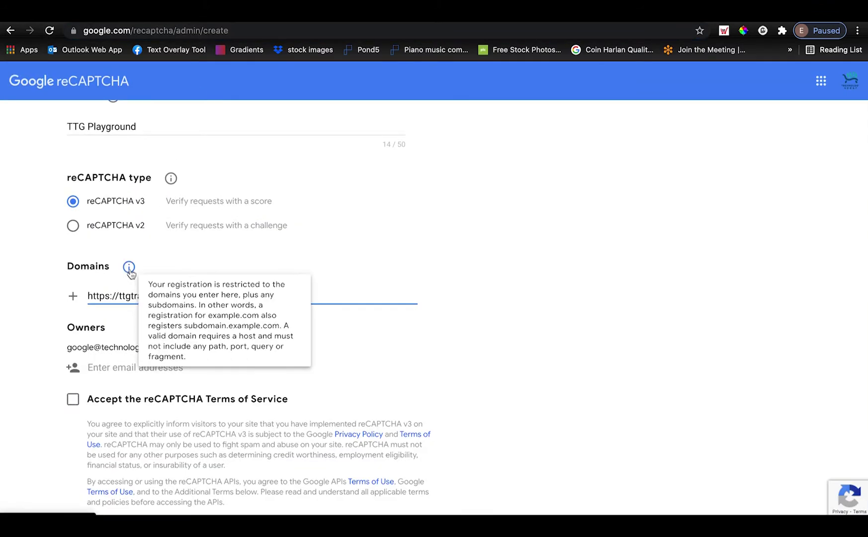
{"action": "left_click", "coordinate": [27, 318]}
{"action": "scroll", "coordinate": [27, 318], "scroll_direction": "down", "scroll_amount": 1}
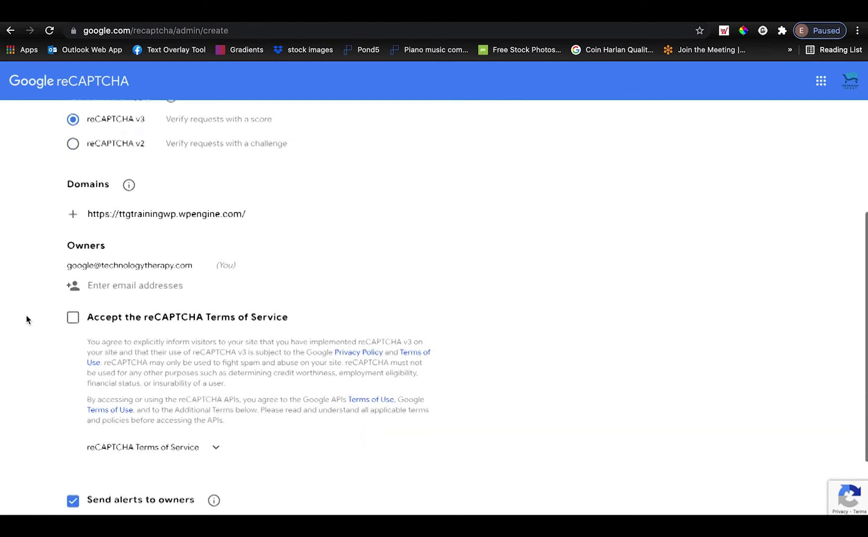
{"action": "left_click", "coordinate": [73, 314]}
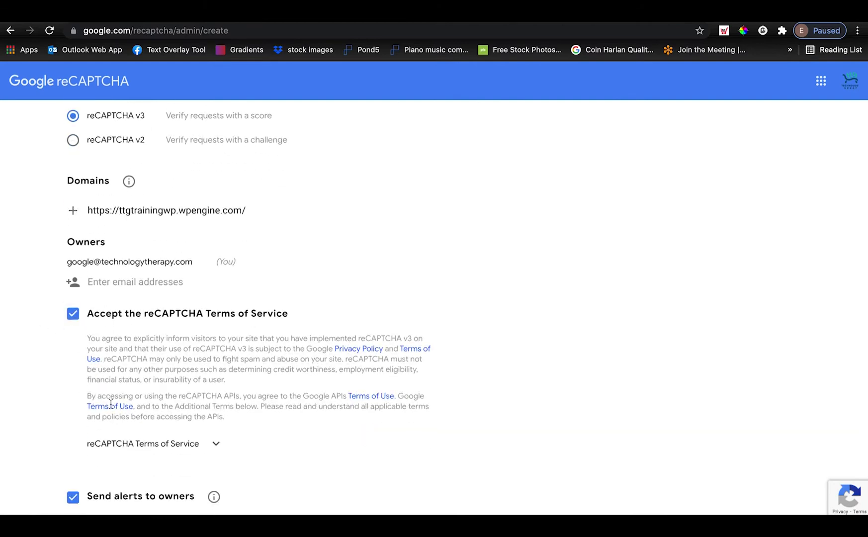
{"action": "scroll", "coordinate": [76, 320], "scroll_direction": "down", "scroll_amount": 2}
{"action": "left_click", "coordinate": [158, 456]}
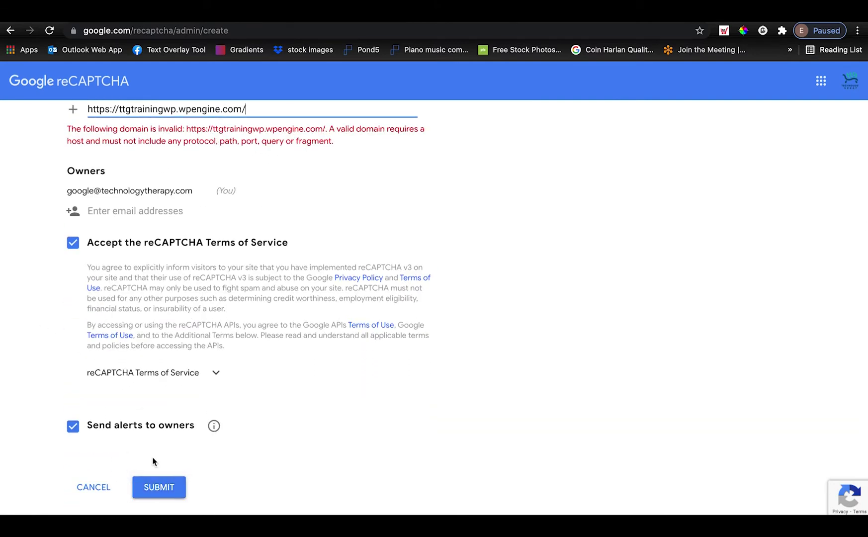
{"action": "scroll", "coordinate": [194, 401], "scroll_direction": "up", "scroll_amount": 2}
{"action": "left_click_drag", "start_coordinate": [120, 215], "coordinate": [38, 209]}
{"action": "key", "text": "BackSpace"}
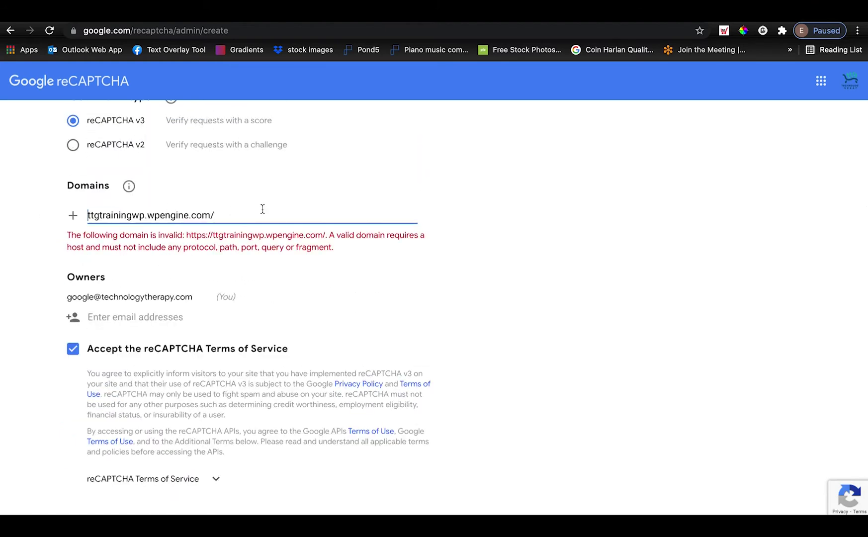
{"action": "left_click", "coordinate": [262, 215]}
{"action": "key", "text": "BackSpace"}
{"action": "left_click", "coordinate": [387, 284]}
{"action": "scroll", "coordinate": [387, 284], "scroll_direction": "down", "scroll_amount": 3}
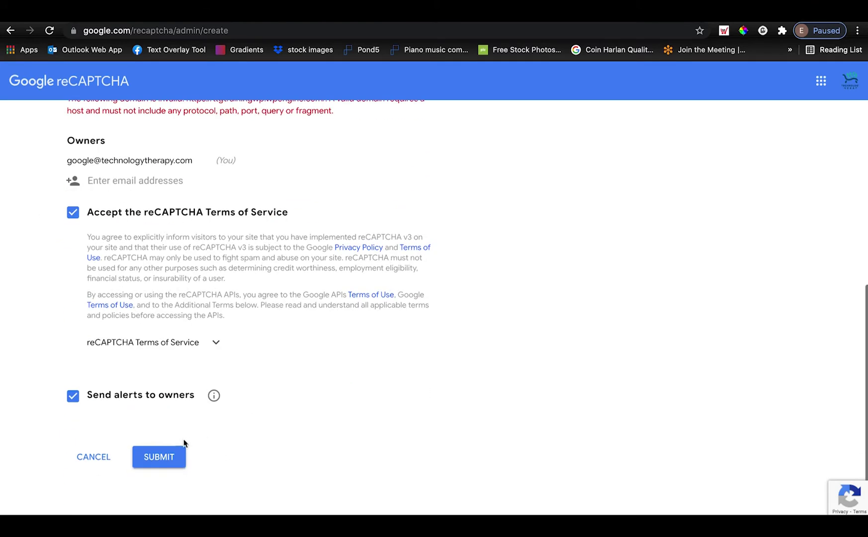
{"action": "left_click", "coordinate": [158, 456]}
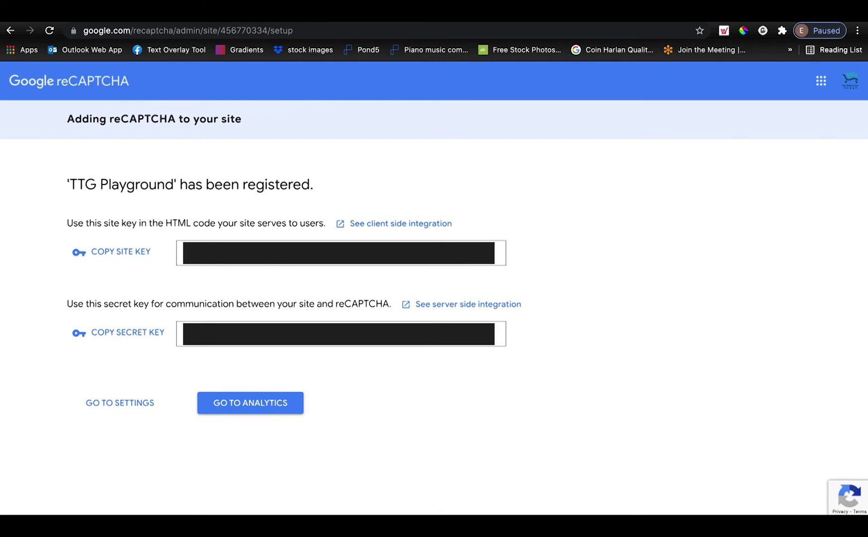
Copy the Google site key into the Gravity Forms Site Key field.
{"action": "left_click", "coordinate": [105, 252]}
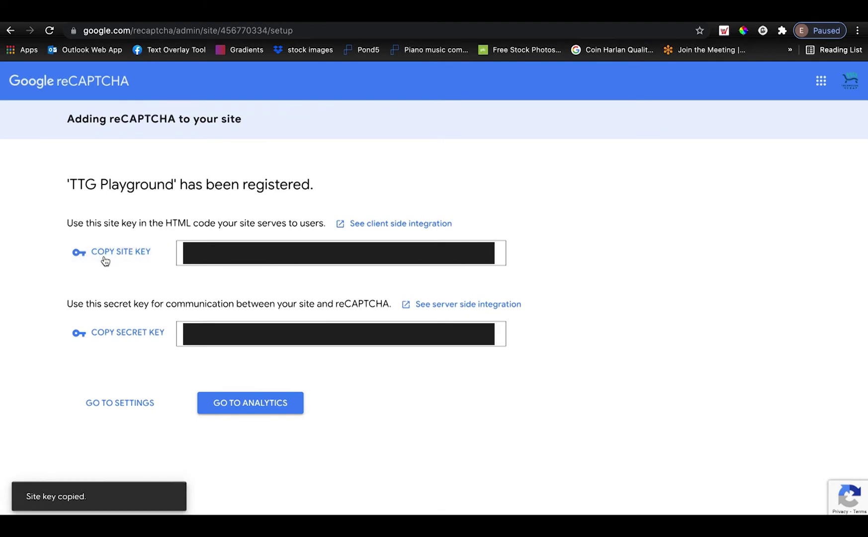
{"action": "left_click", "coordinate": [119, 30]}
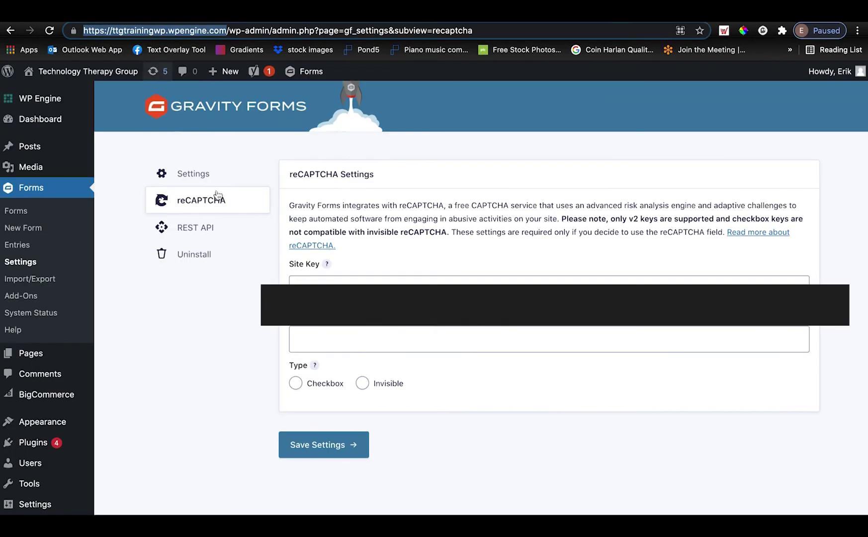
{"action": "left_click", "coordinate": [317, 282]}
{"action": "key", "text": "ctrl+v"}
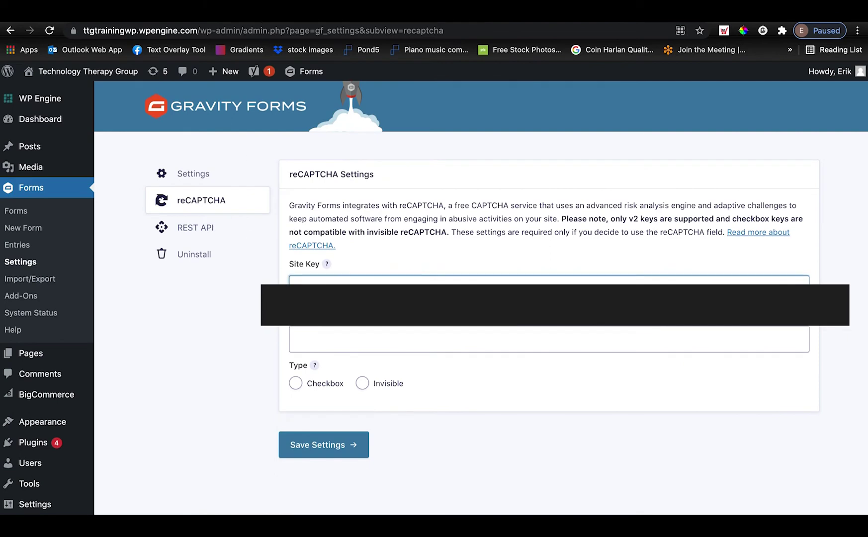
Copy the Google secret key into the Gravity Forms Secret Key field.
{"action": "left_click", "coordinate": [263, 27]}
{"action": "left_click", "coordinate": [104, 336]}
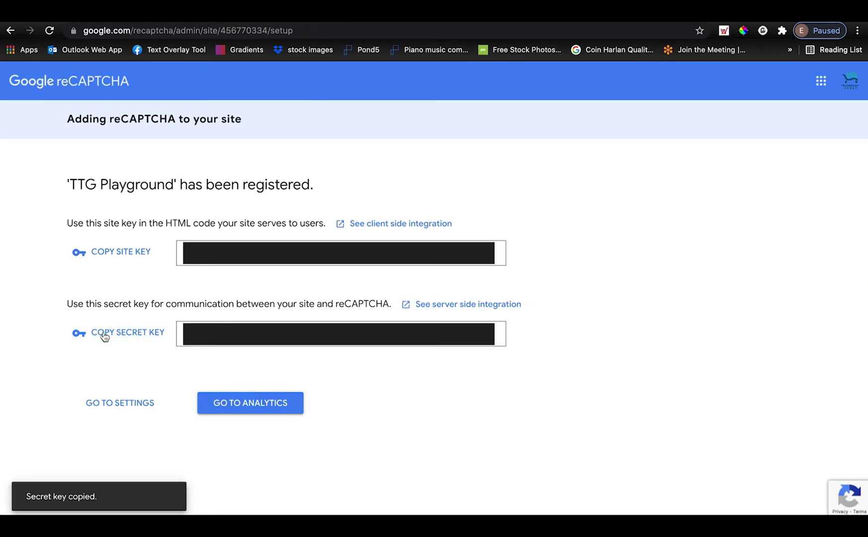
{"action": "left_click", "coordinate": [125, 26]}
{"action": "left_click", "coordinate": [313, 332]}
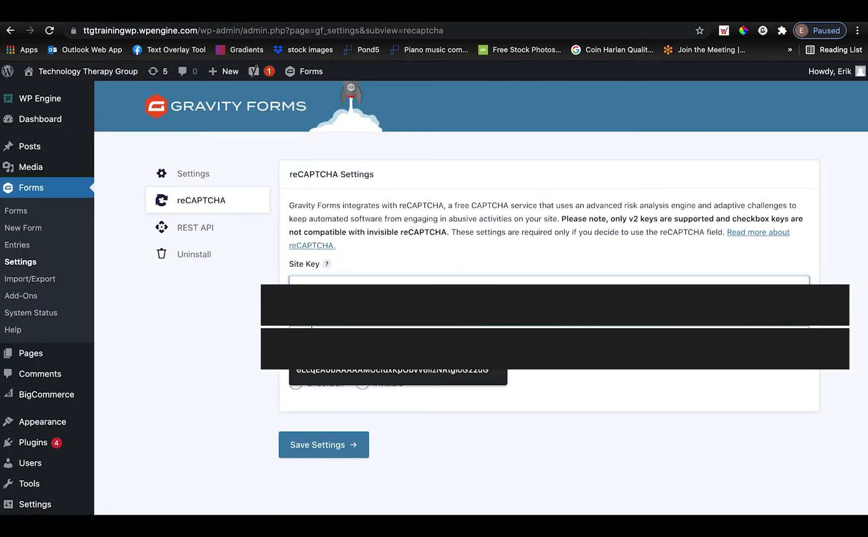
{"action": "key", "text": "ctrl+v"}
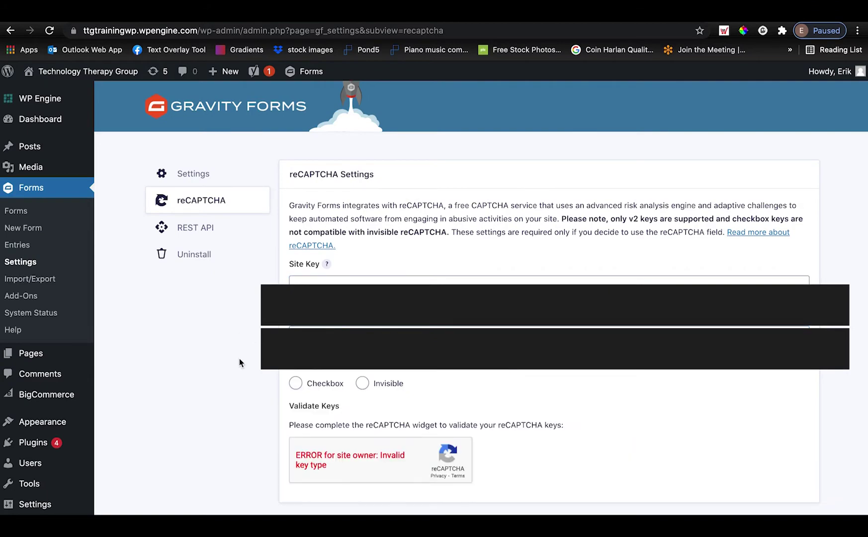
{"action": "scroll", "coordinate": [240, 358], "scroll_direction": "down", "scroll_amount": 1}
Select the Invisible reCAPTCHA type, save the settings, and go to the Forms list.
{"action": "left_click", "coordinate": [362, 343]}
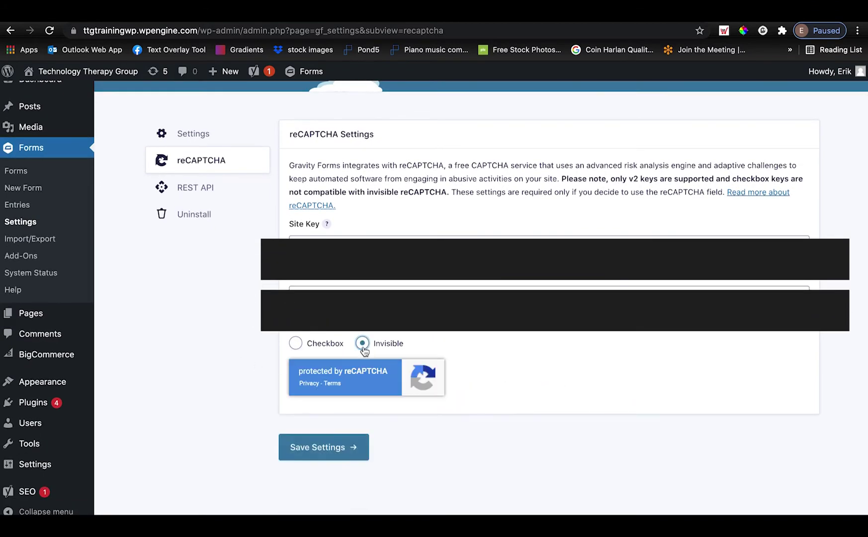
{"action": "left_click", "coordinate": [347, 448]}
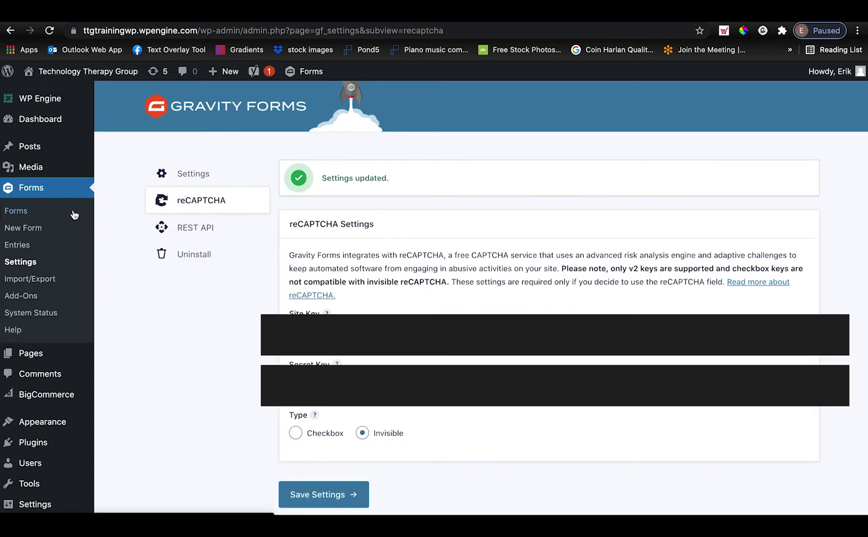
{"action": "left_click", "coordinate": [16, 210]}
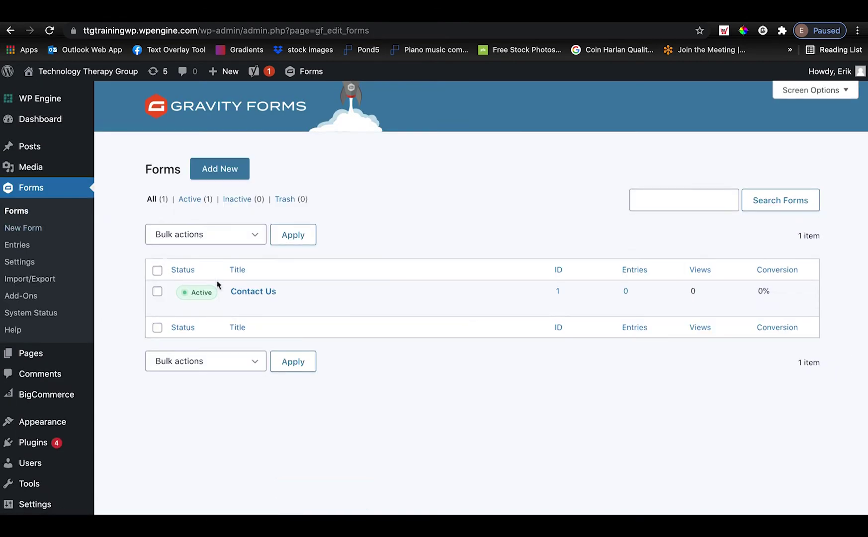
Search fields for 'captcha', place the CAPTCHA field under Email in Contact Us, and update.
{"action": "left_click", "coordinate": [238, 306]}
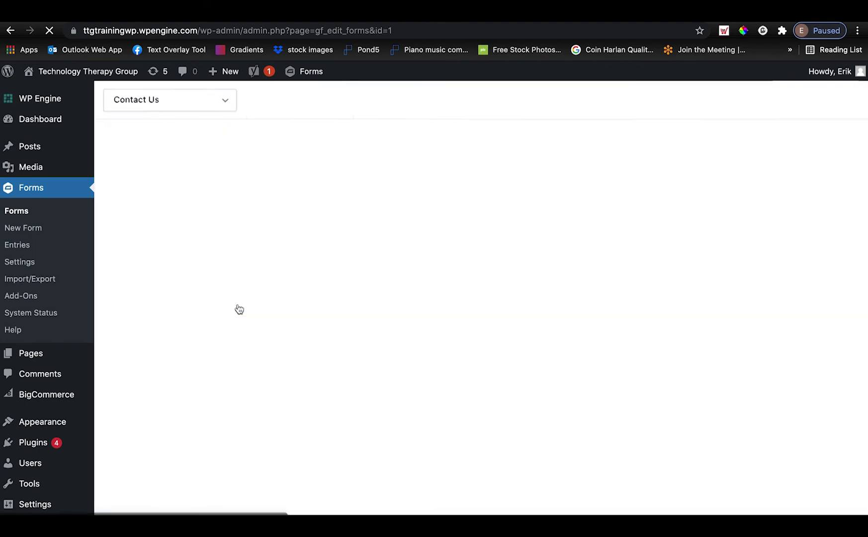
{"action": "left_click", "coordinate": [692, 144]}
{"action": "type", "text": "captcha"}
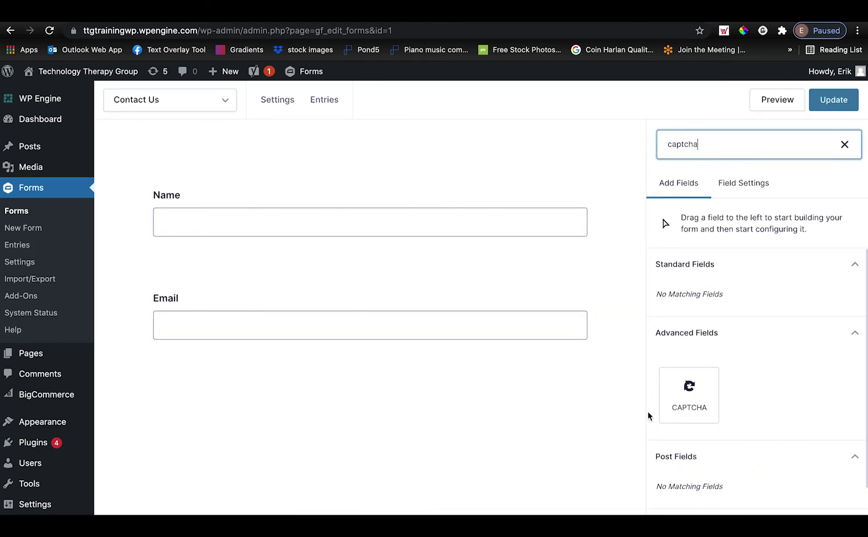
{"action": "left_click", "coordinate": [700, 401]}
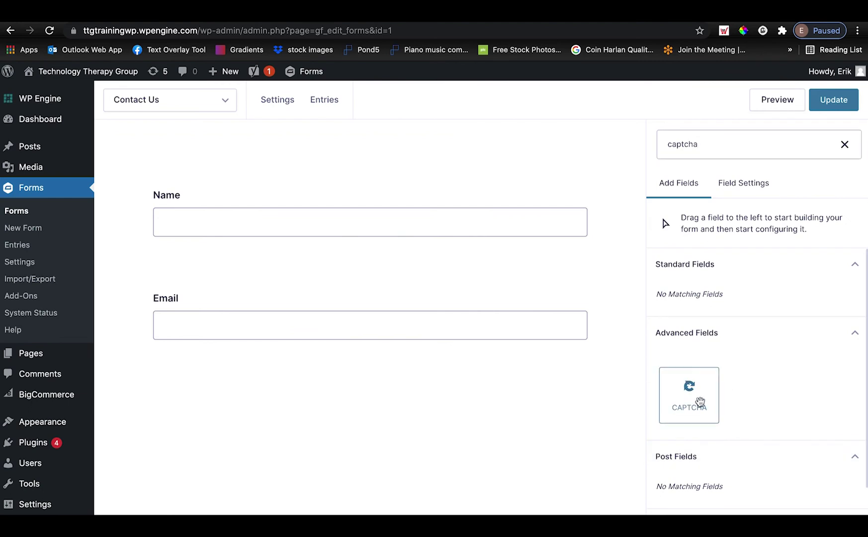
{"action": "left_click_drag", "start_coordinate": [700, 401], "coordinate": [530, 386]}
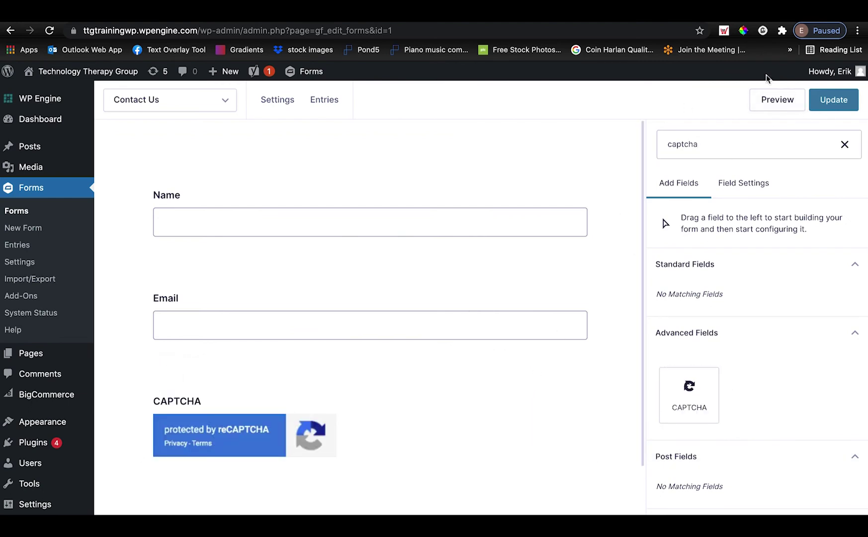
{"action": "left_click", "coordinate": [833, 100]}
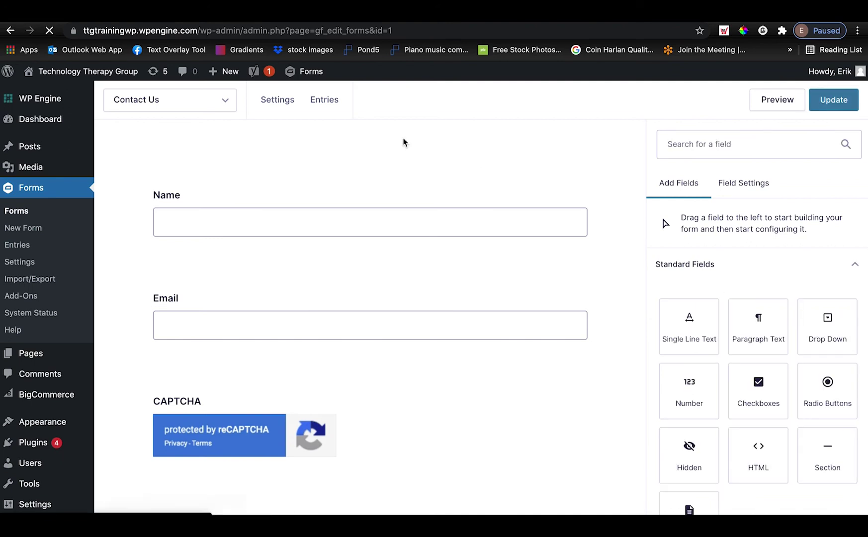